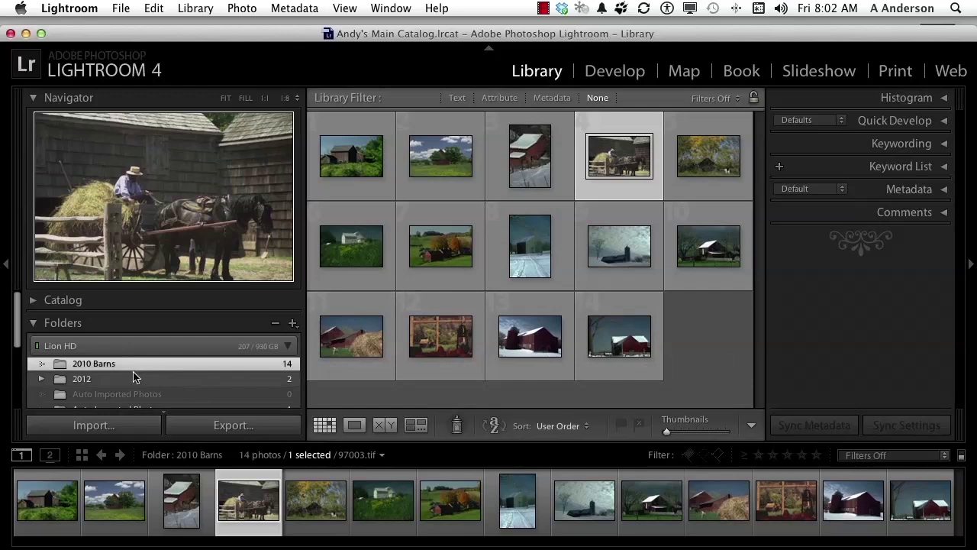
Show the 2010 Barns folder's 14 photos as thumbnails in the Library Grid view.
mouse_move(101, 368)
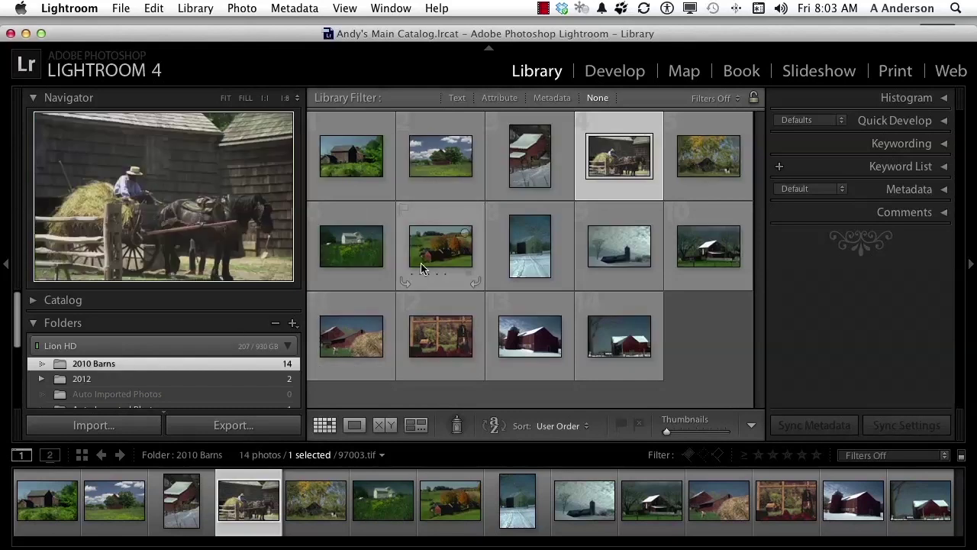
Select the hay-cart photo (photo 4) and switch between Loupe and Grid, ending in Loupe.
key("Left")
key("Left")
key("Left")
key("Right")
key("Right")
key("Right")
key("Right")
key("Down")
key("Left")
key("Up")
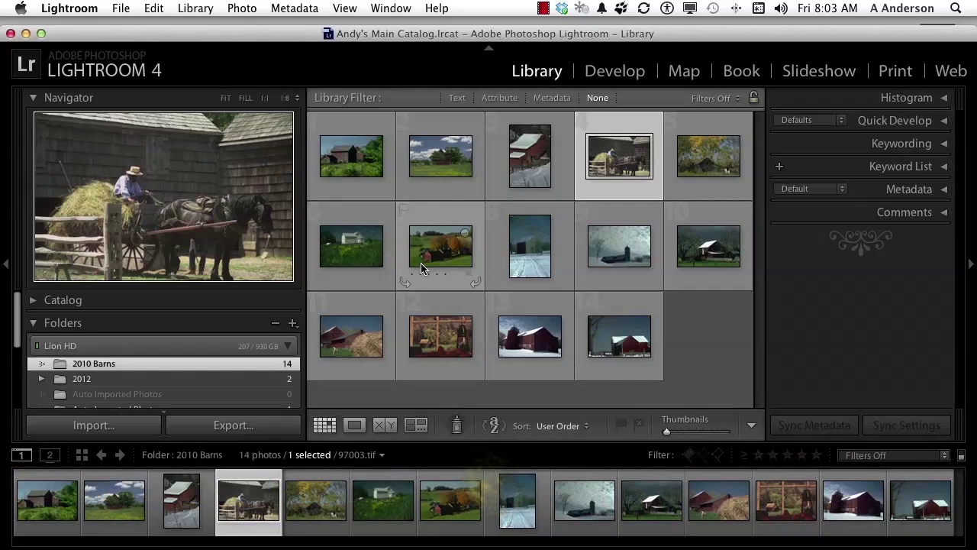
key("e")
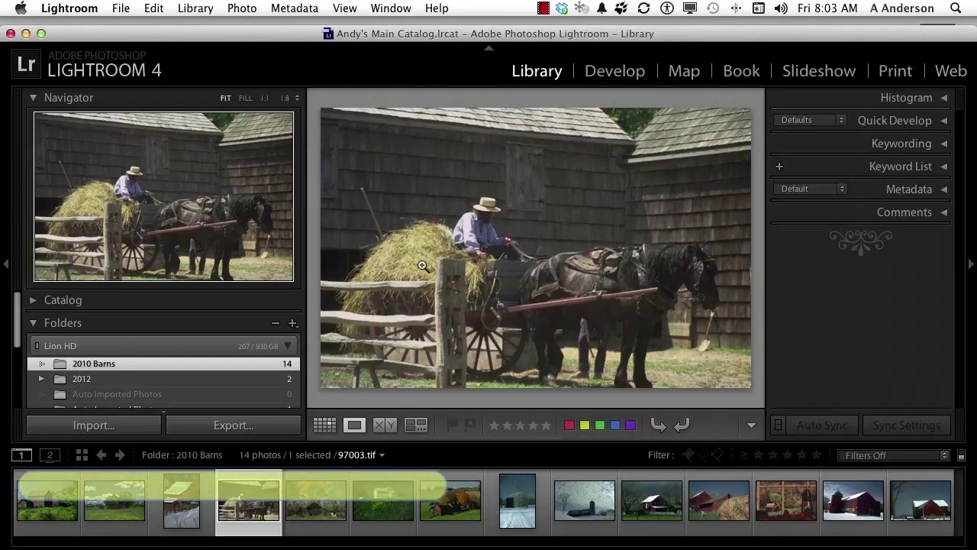
key("g")
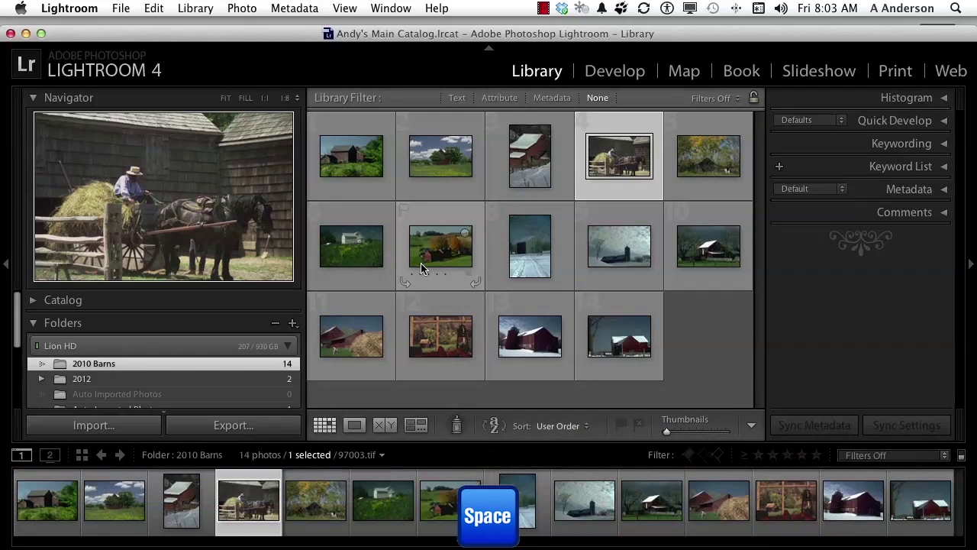
key("space")
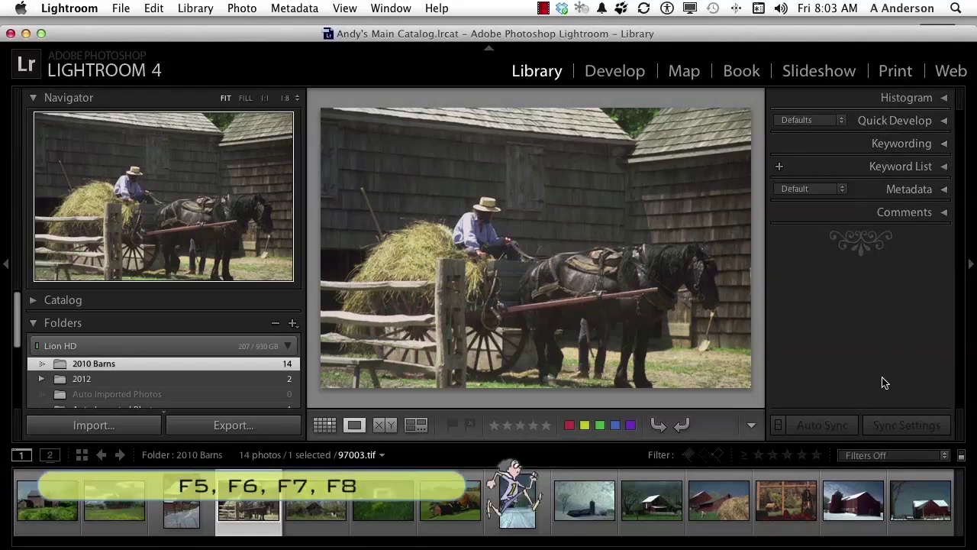
Toggle the module picker, filmstrip and side panels with F5–F8, leaving only the filmstrip hidden.
key("F5")
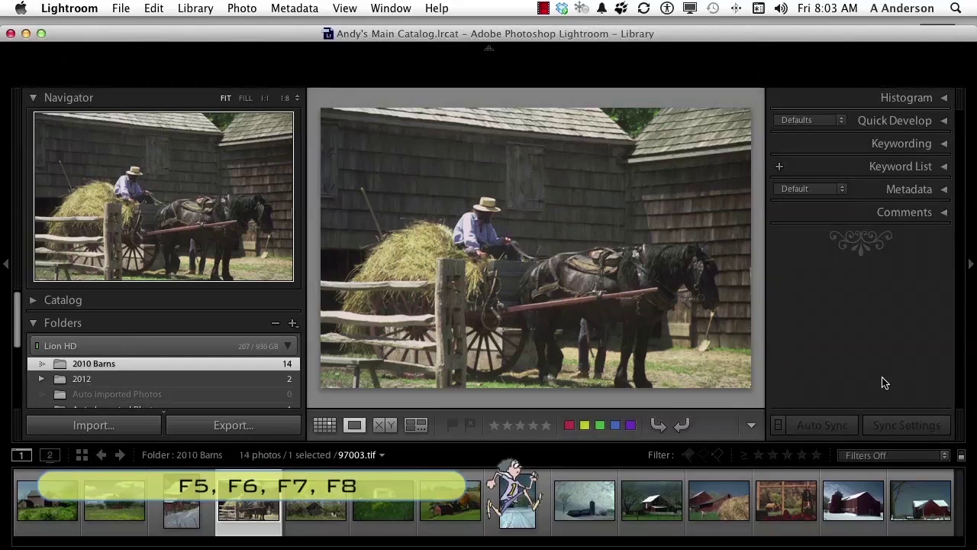
key("F5")
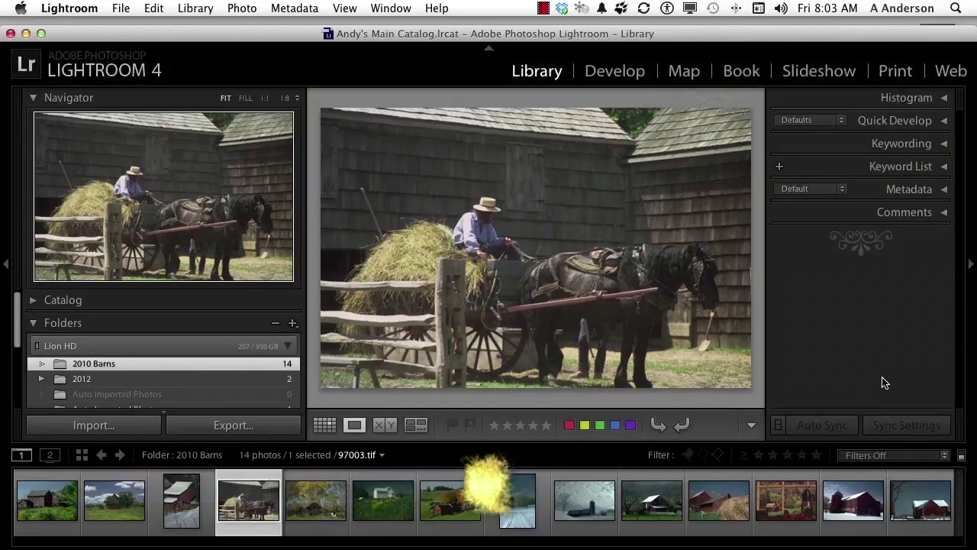
key("F6")
key("F6")
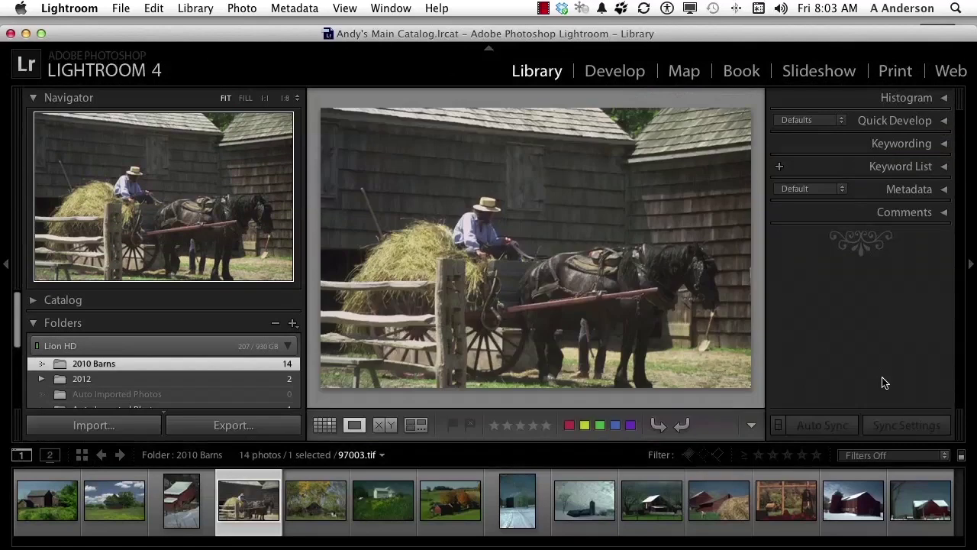
key("F7")
key("F7")
key("F8")
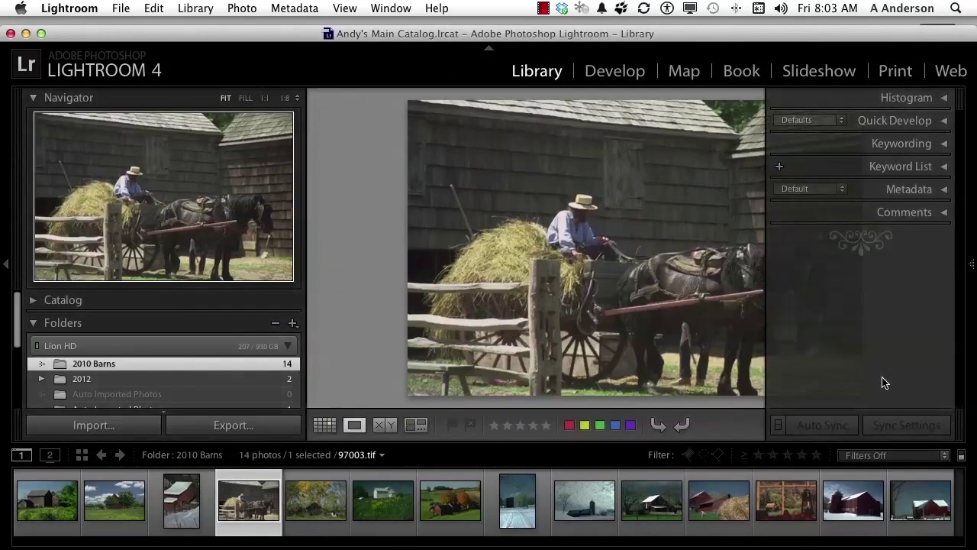
key("F8")
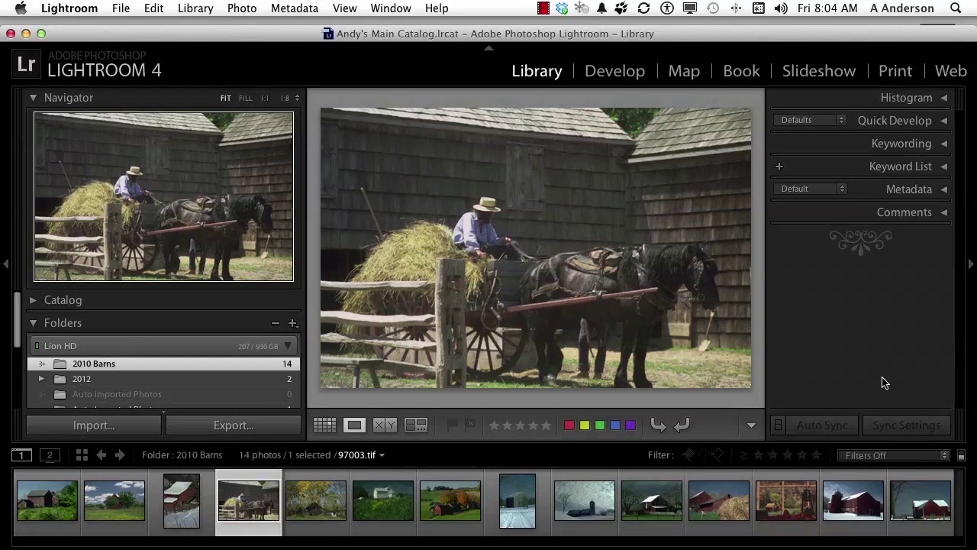
key("F6")
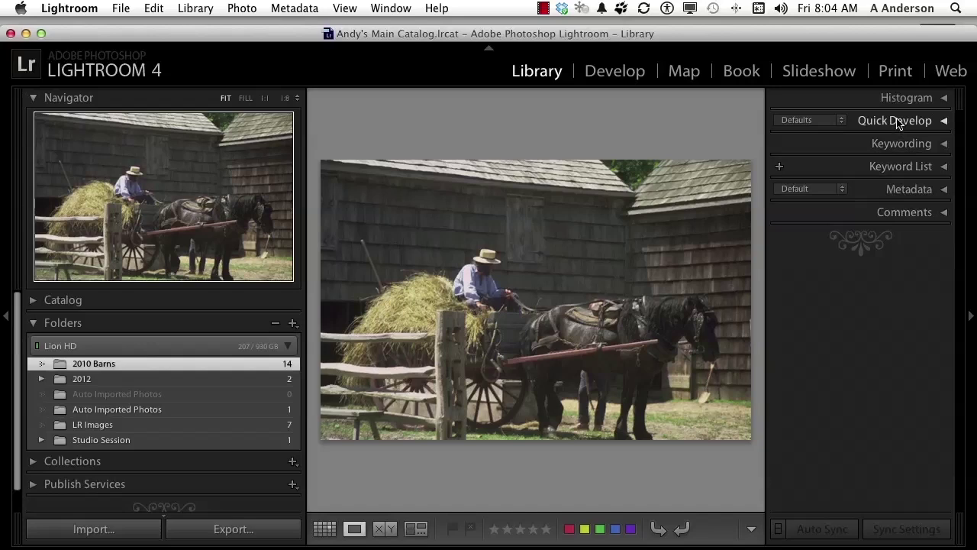
Expand the Quick Develop panel and apply the Infrared saved preset.
left_click(838, 122)
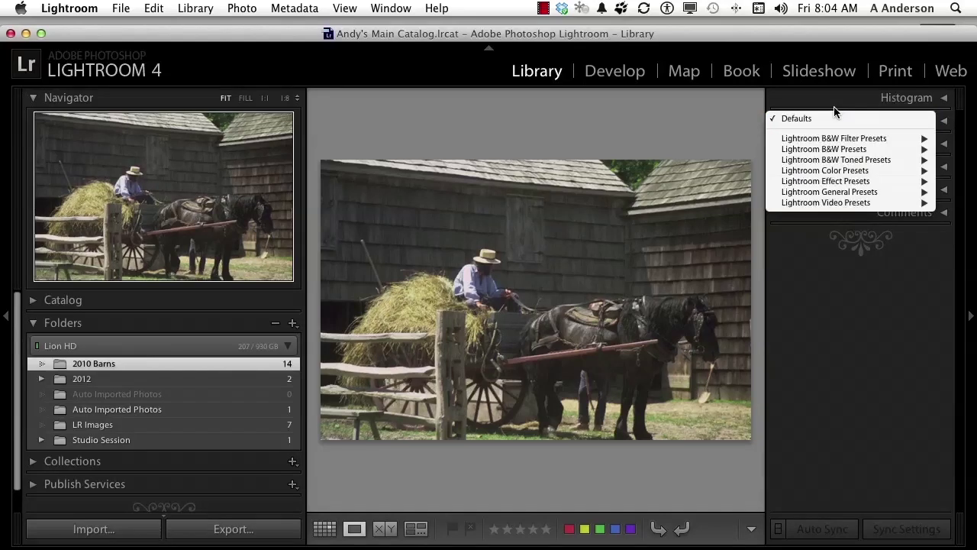
left_click(836, 112)
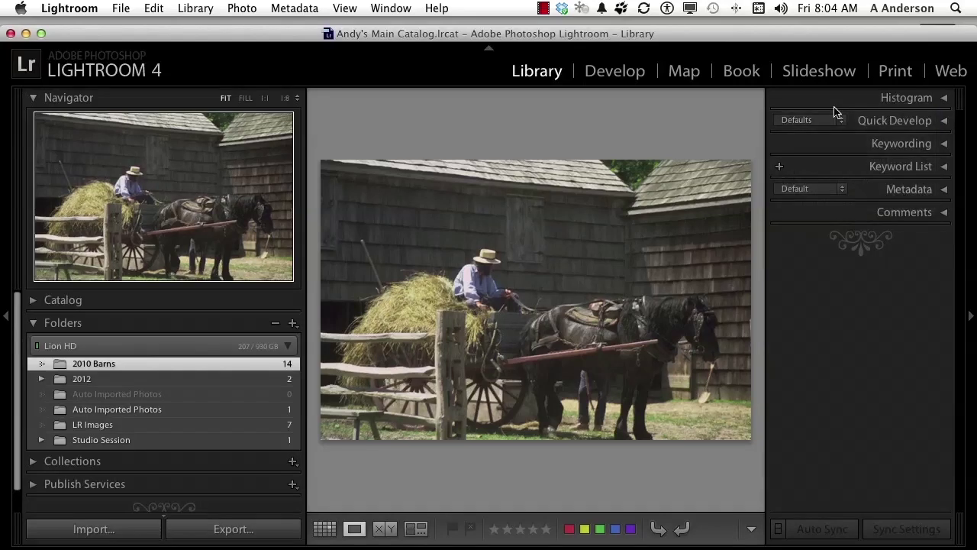
left_click(945, 121)
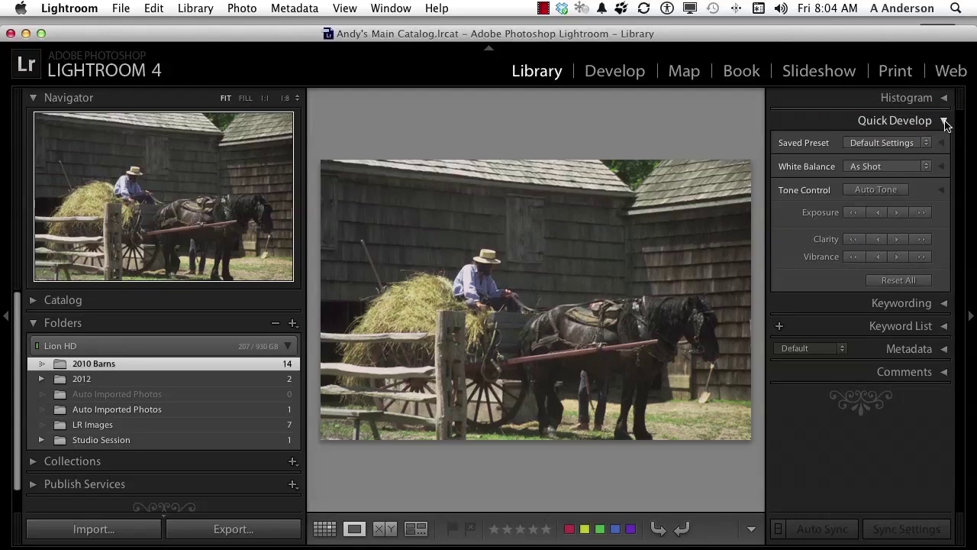
left_click(927, 143)
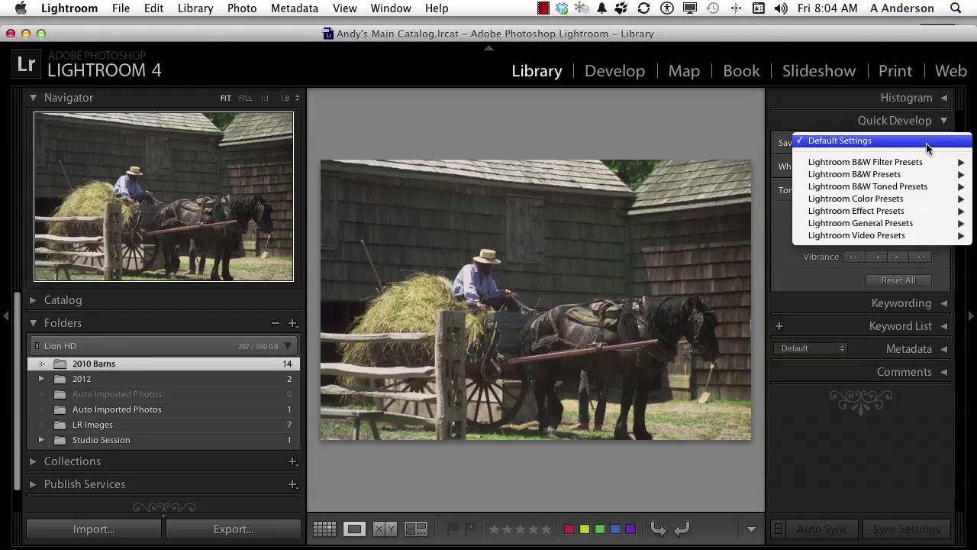
mouse_move(922, 163)
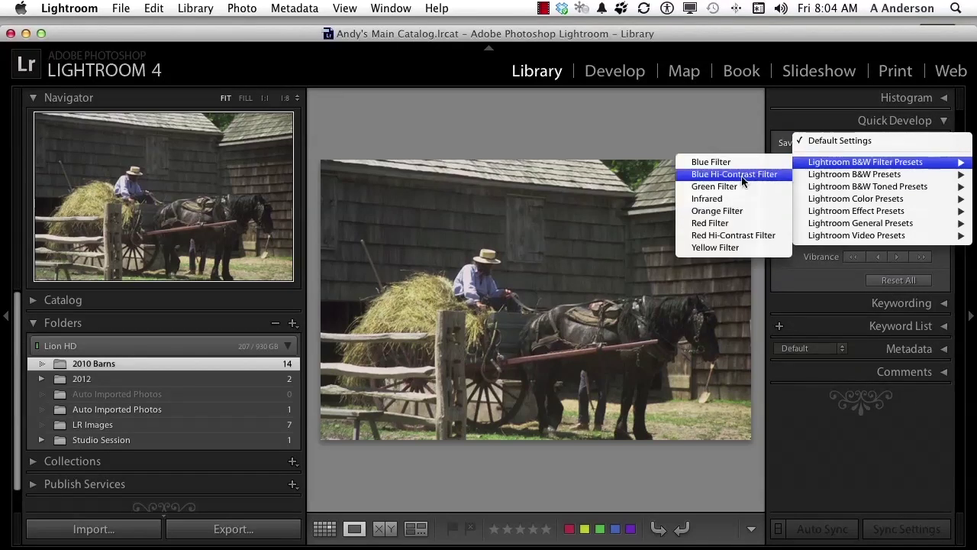
left_click(707, 198)
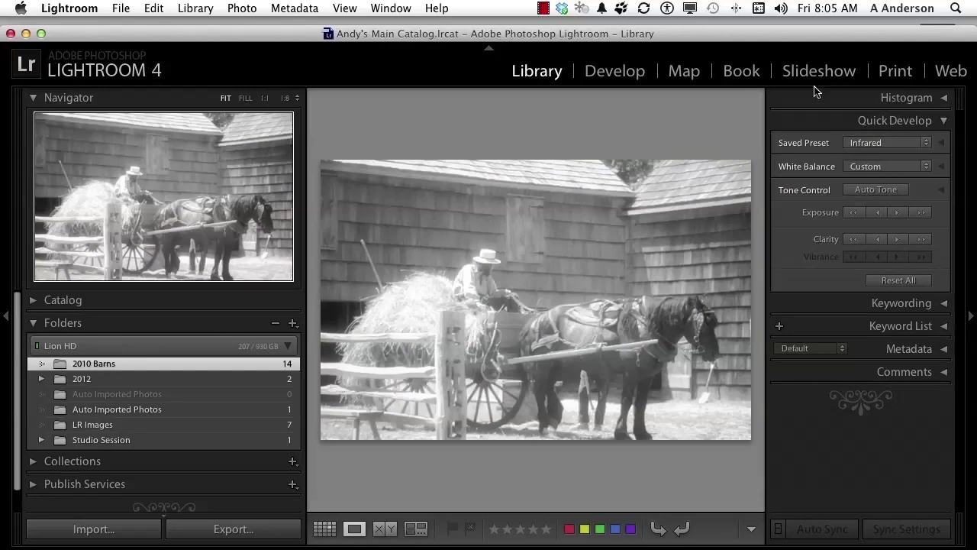
Apply the Punch preset, then Reset All back to Default Settings.
left_click(926, 143)
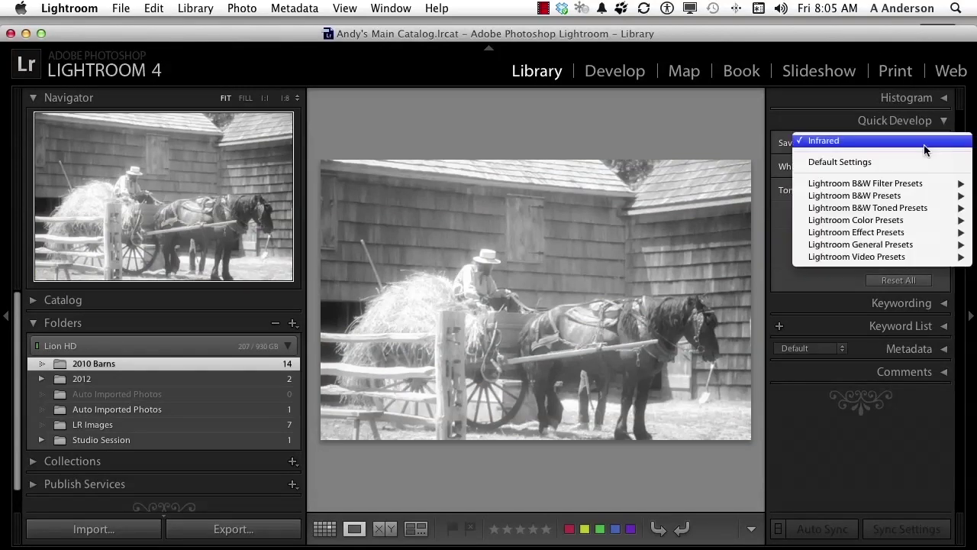
mouse_move(911, 249)
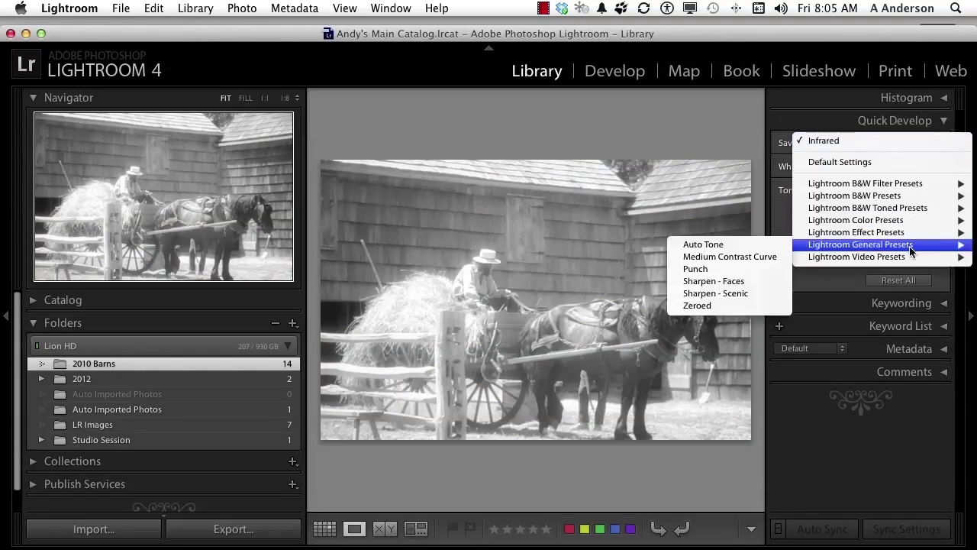
left_click(718, 270)
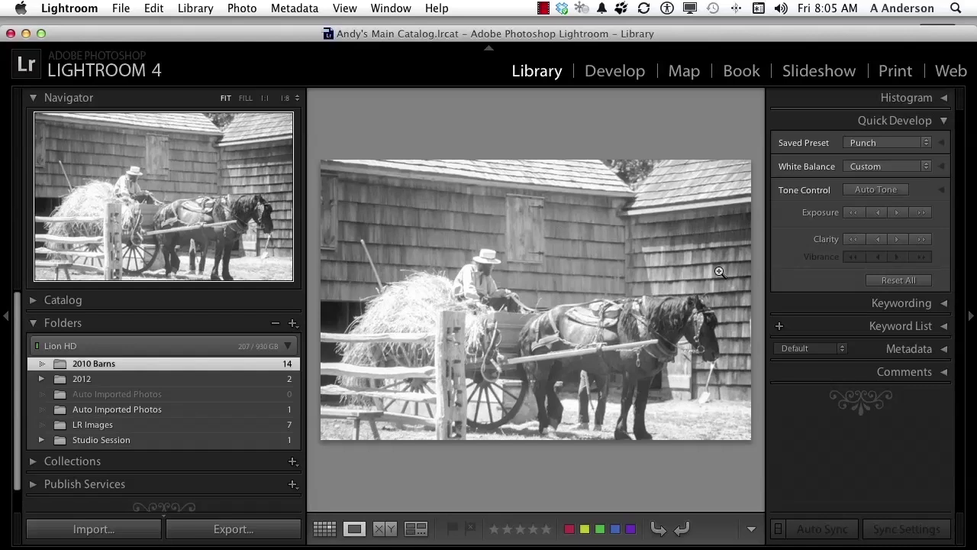
left_click(900, 281)
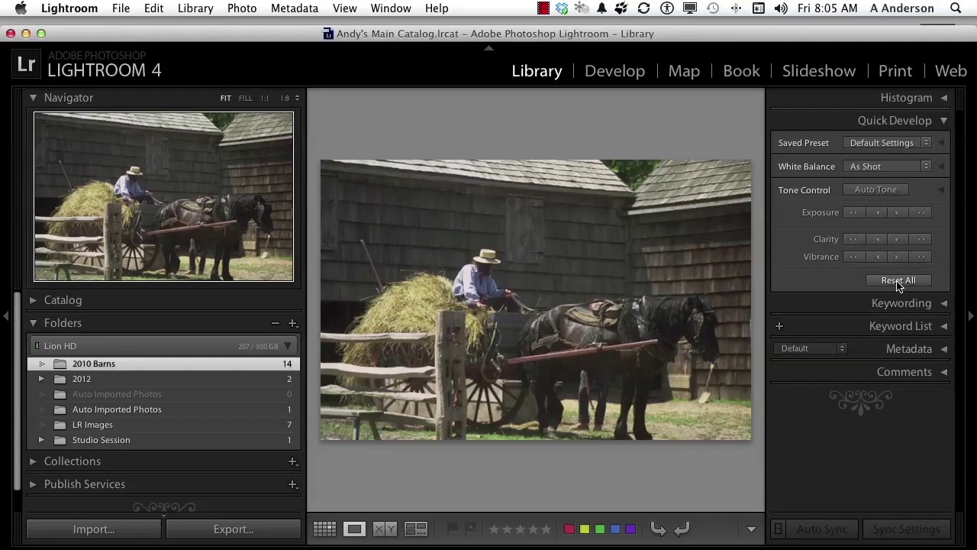
Reapply Punch, Reset All to Default Settings, and expand the Crop Ratio and Treatment options.
left_click(925, 144)
mouse_move(912, 223)
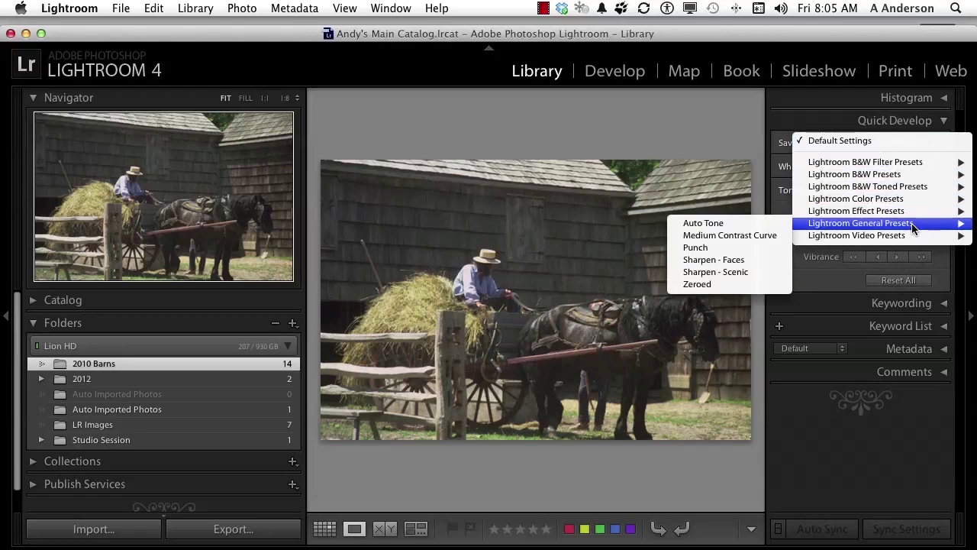
left_click(746, 249)
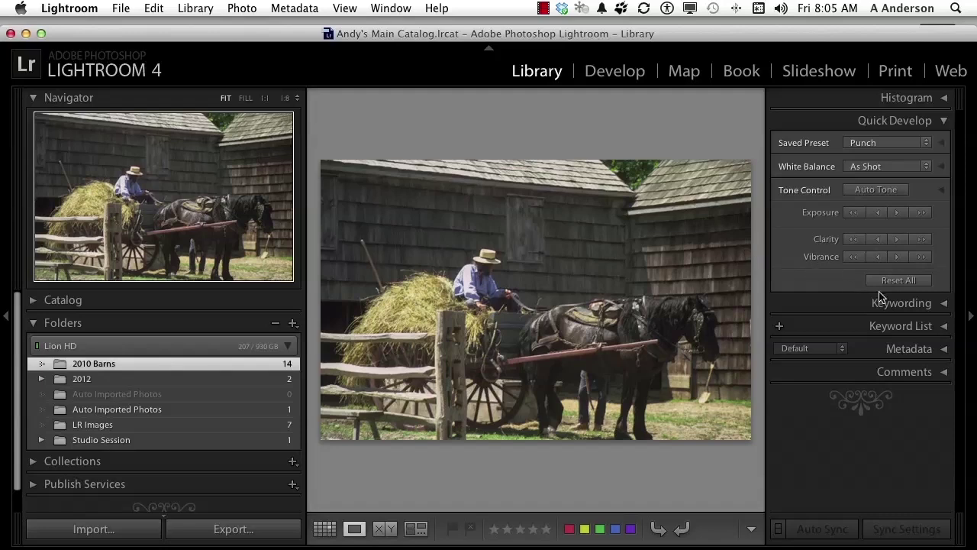
left_click(898, 281)
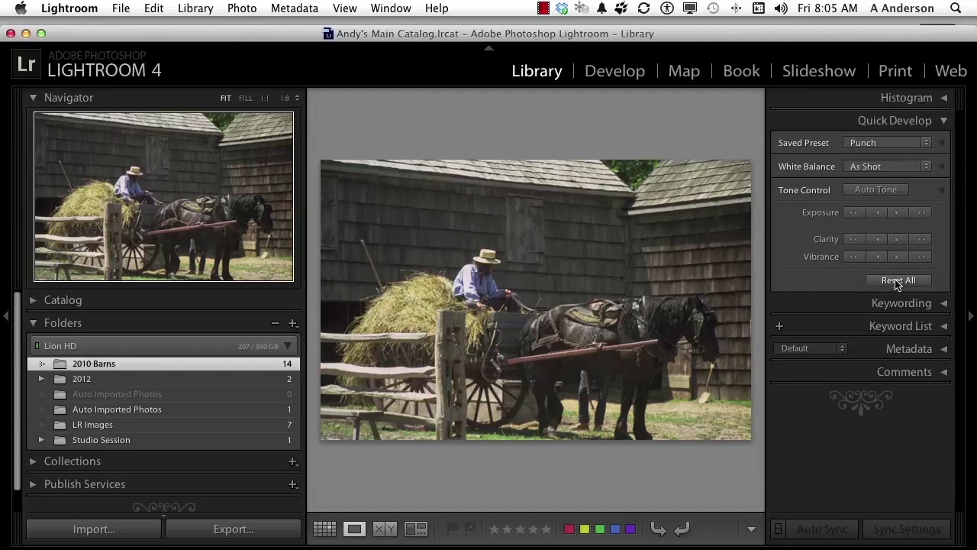
left_click(944, 147)
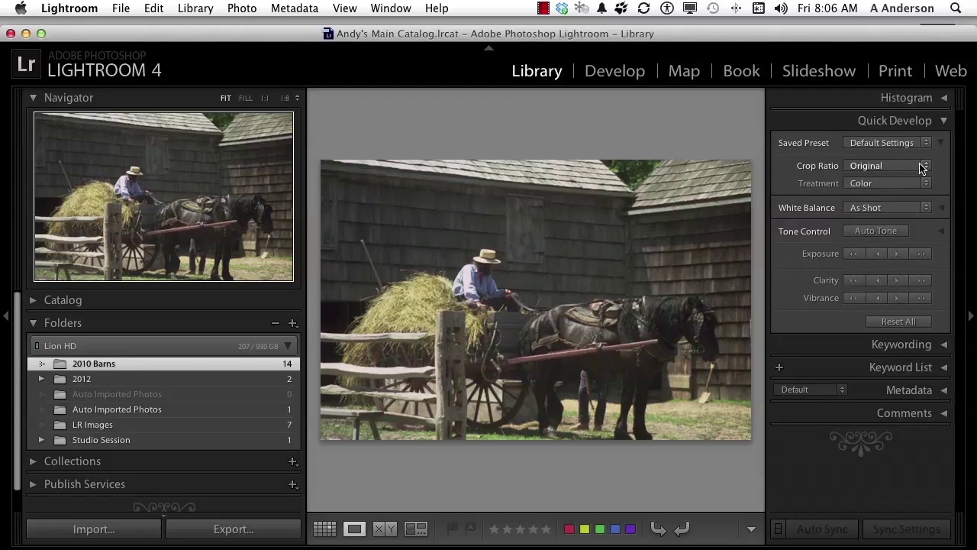
Crop the photo to 16 x 9, then Reset All to remove the crop.
left_click(923, 168)
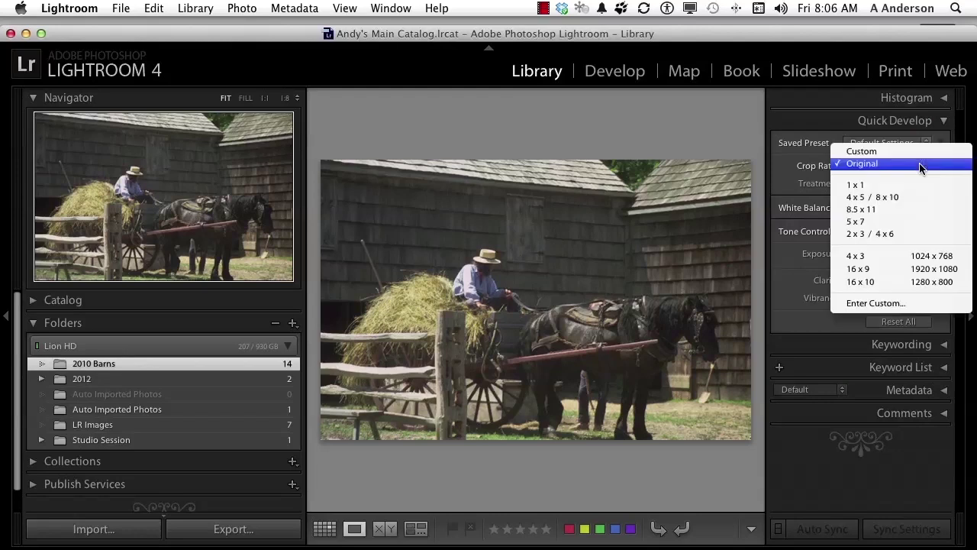
left_click(908, 269)
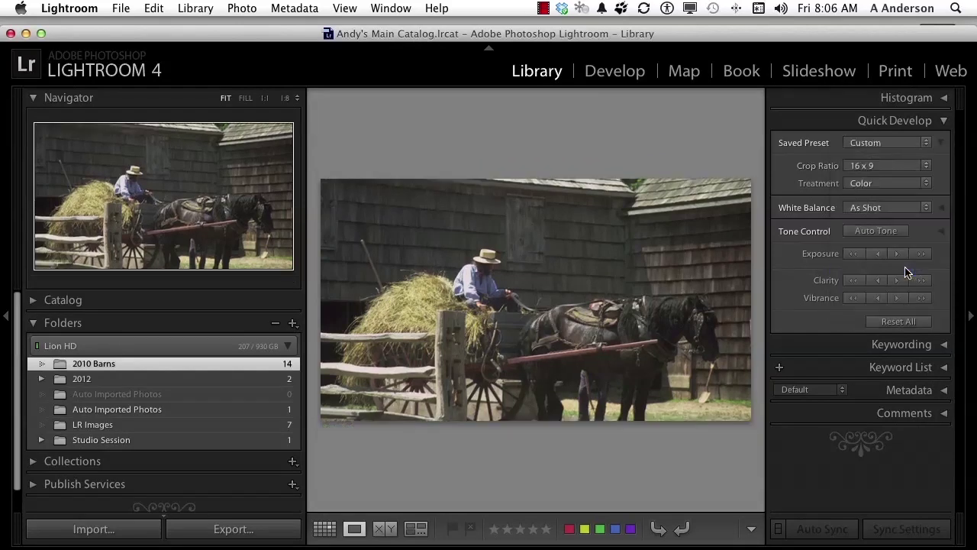
left_click(900, 322)
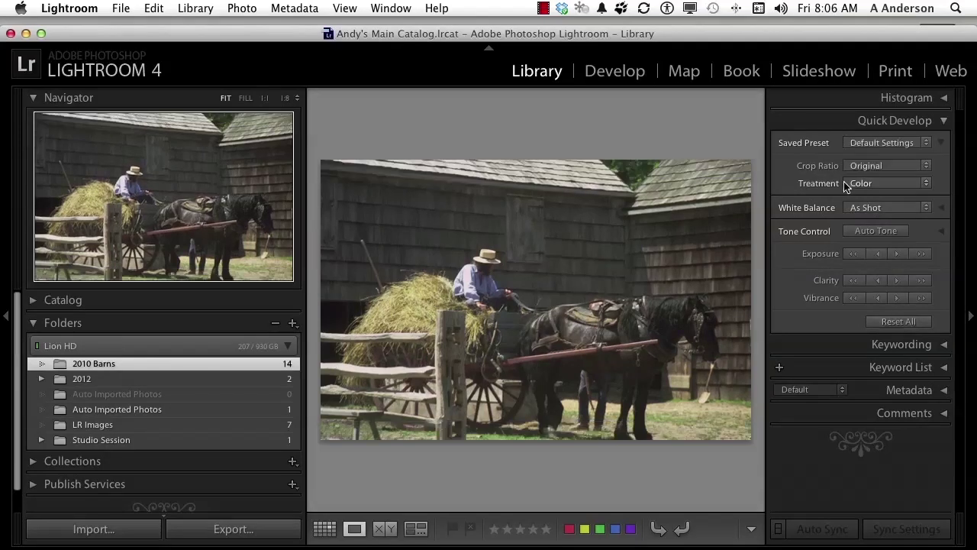
Set Treatment to Black & White, back to Color, and collapse the Saved Preset section.
left_click(917, 183)
left_click(908, 194)
left_click(906, 184)
left_click(903, 174)
left_click(940, 145)
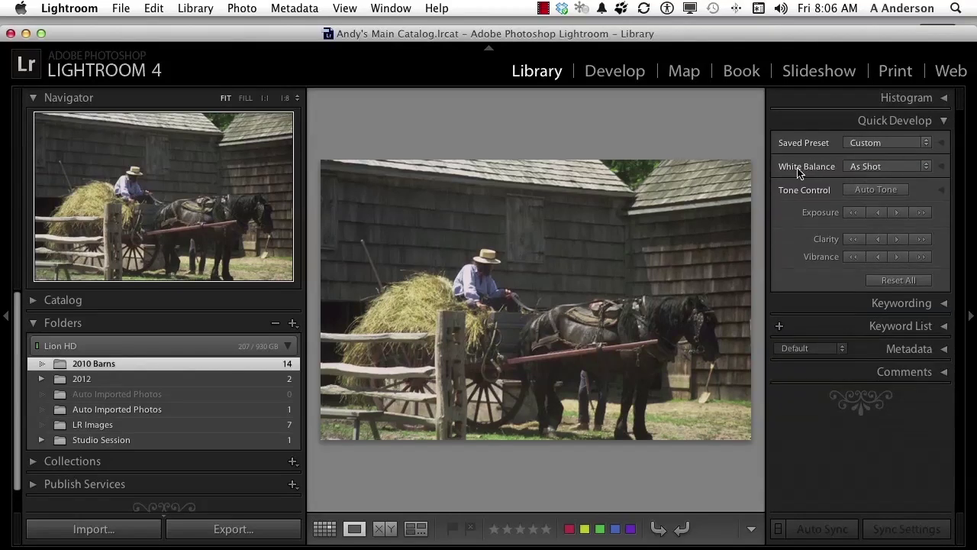
Expand the White Balance controls, leaving the white balance at As Shot.
left_click(944, 168)
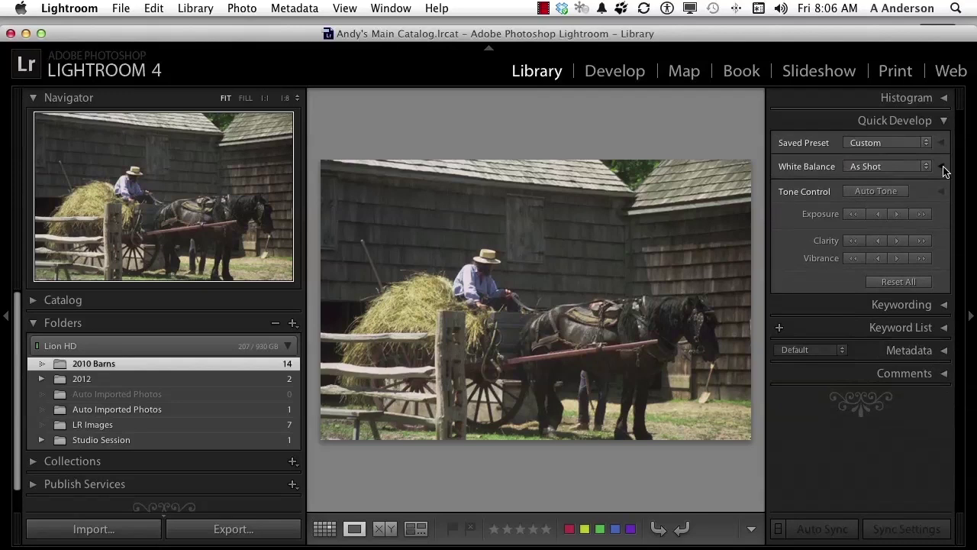
left_click(926, 168)
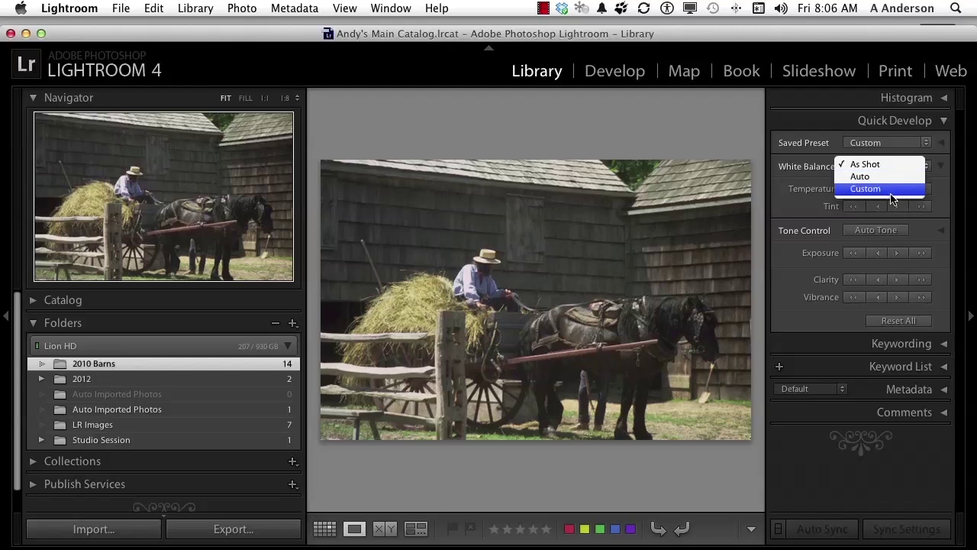
left_click(803, 202)
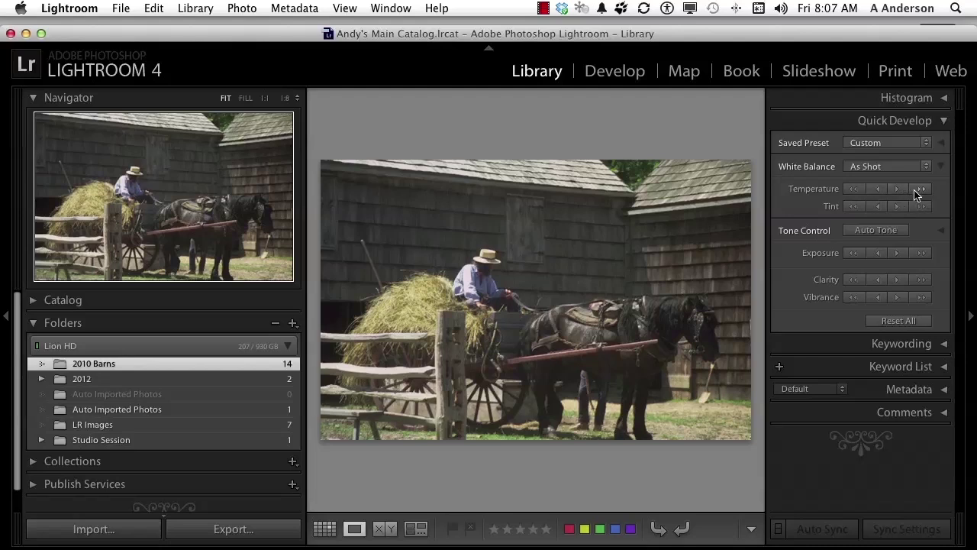
Warm and cool the photo with the Temperature buttons, resetting to Default Settings after each change.
left_click(921, 191)
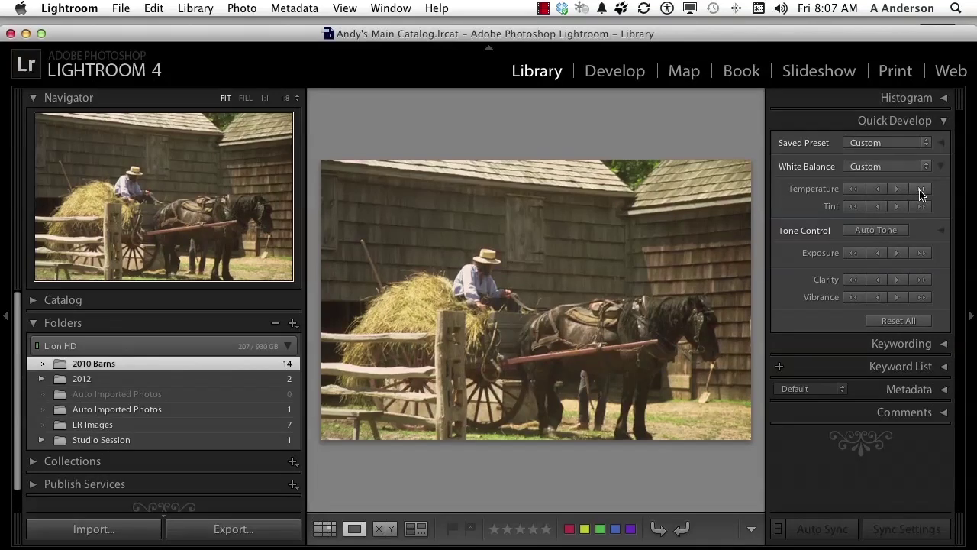
left_click(855, 190)
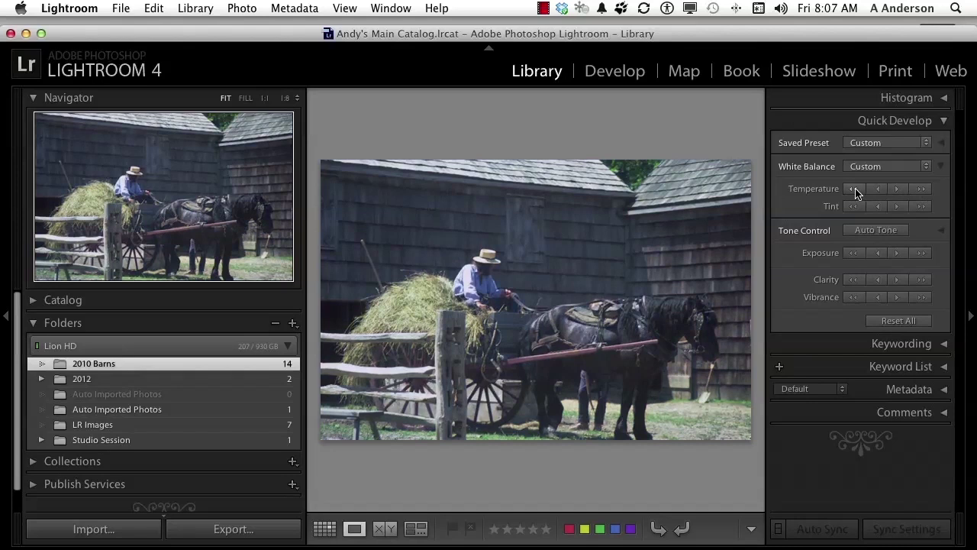
left_click(898, 321)
left_click(897, 189)
left_click(899, 321)
Collapse White Balance, apply Auto Tone, Reset All, then expand the Tone Control section.
left_click(945, 168)
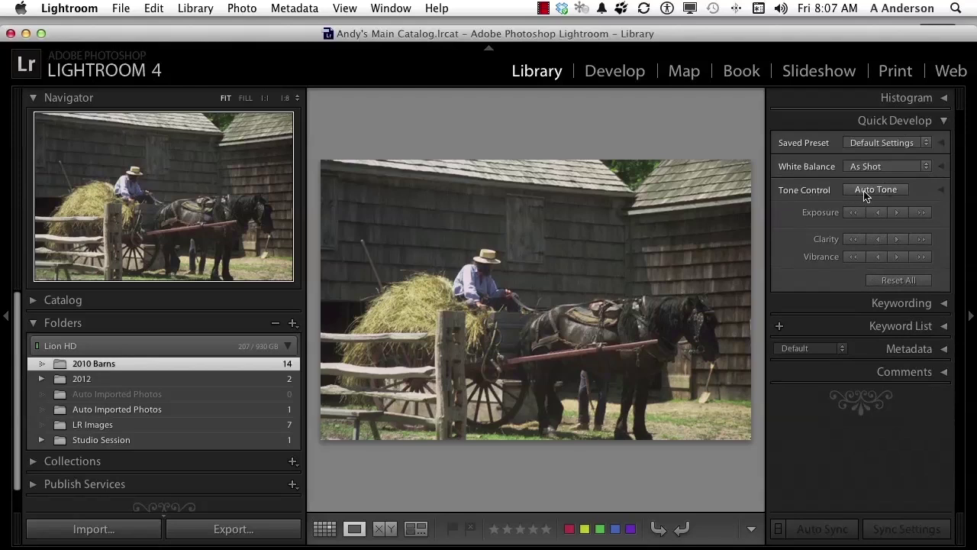
left_click(885, 192)
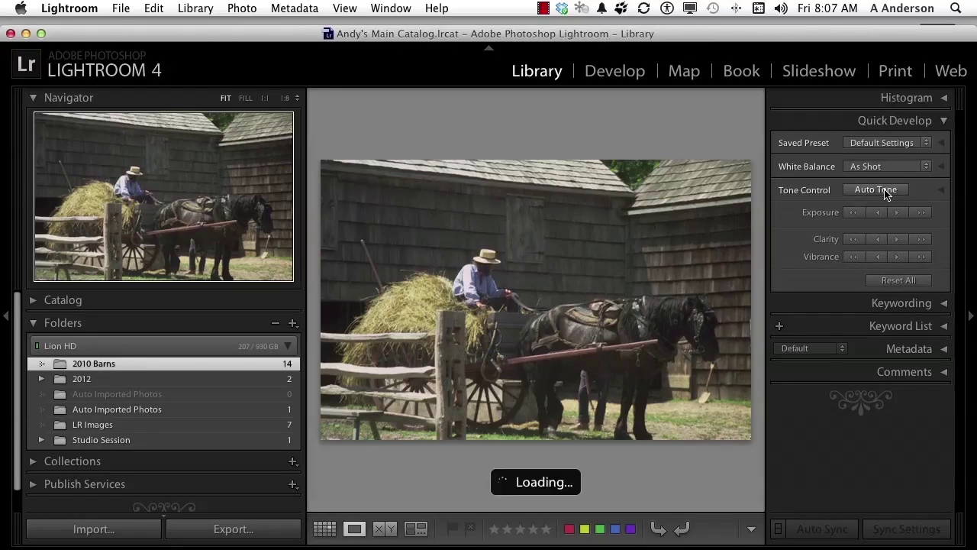
left_click(898, 281)
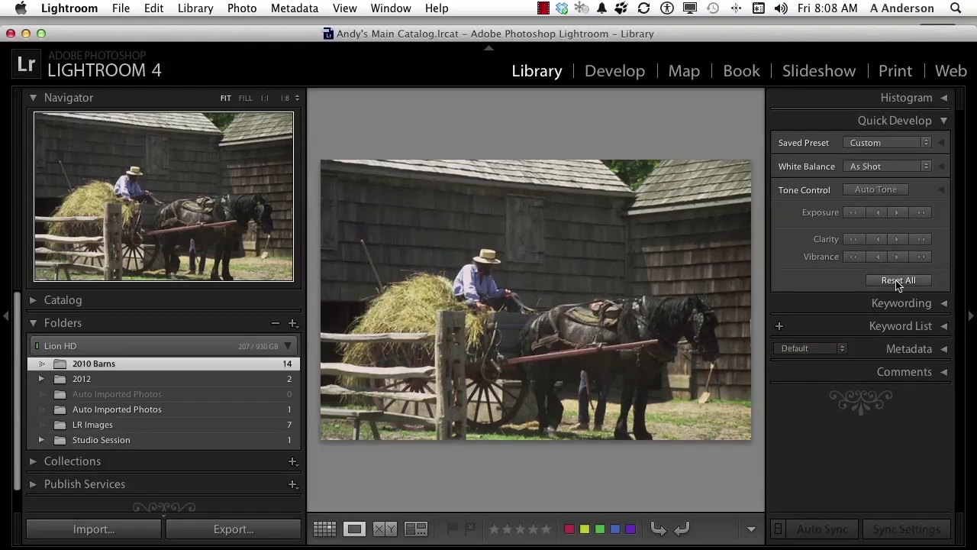
left_click(941, 191)
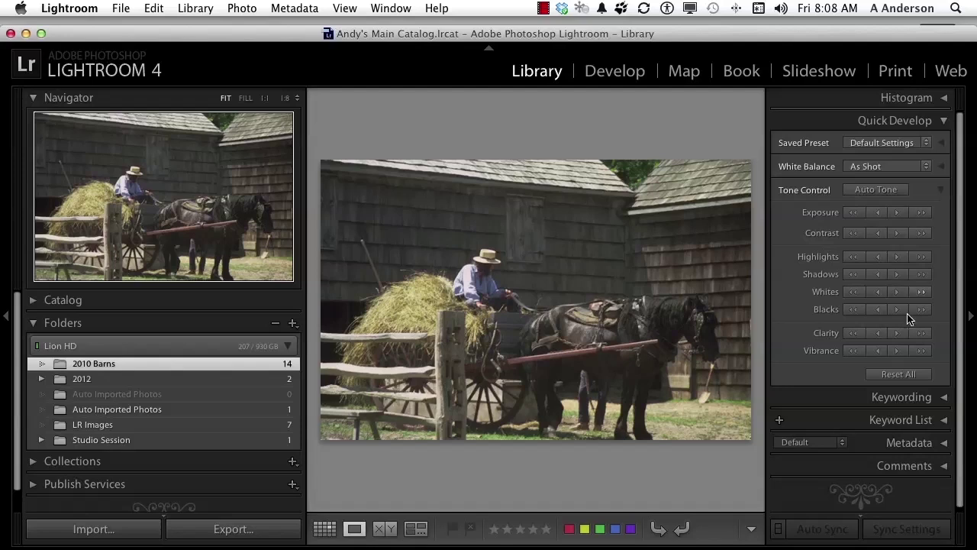
Lower Clarity twice and Vibrance until nearly monochrome, then Reset All to Default Settings.
left_click(853, 334)
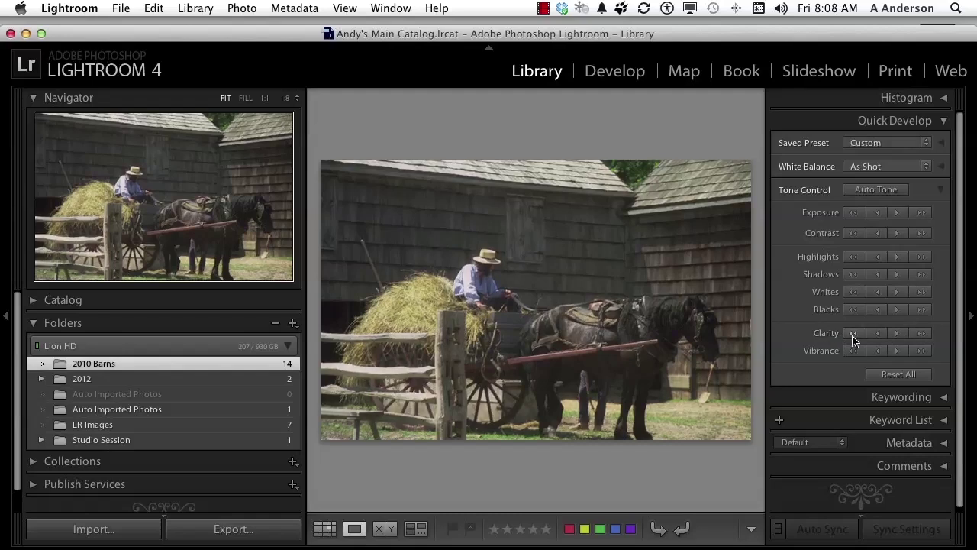
left_click(853, 337)
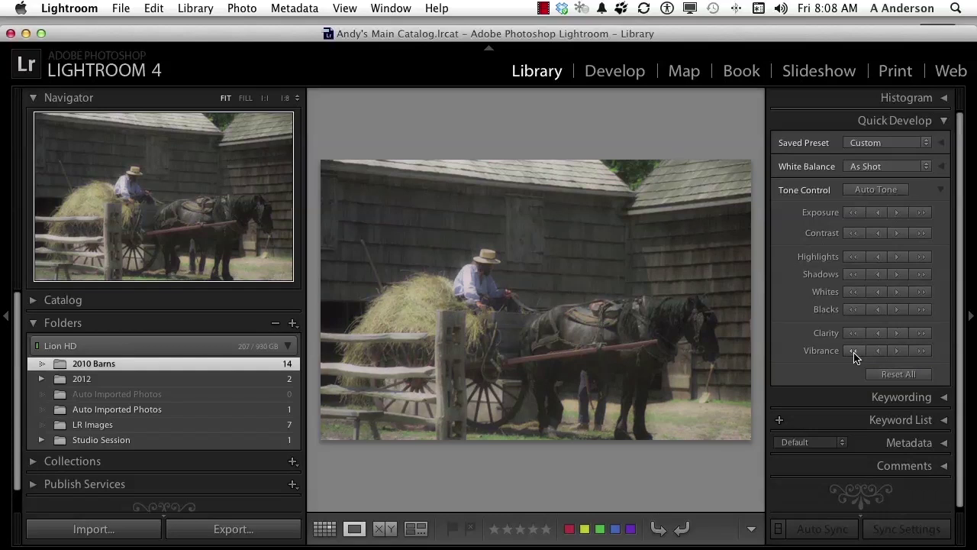
left_click(854, 351)
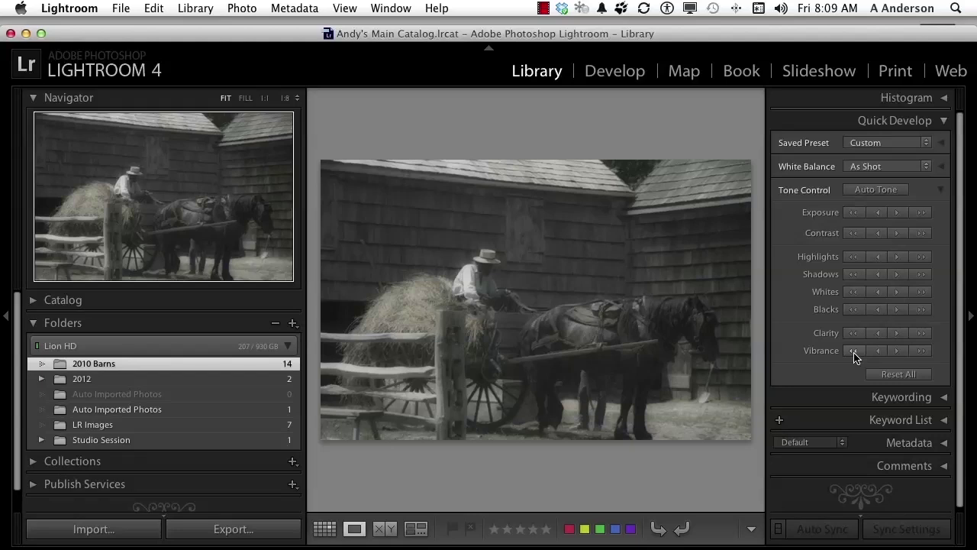
left_click(890, 375)
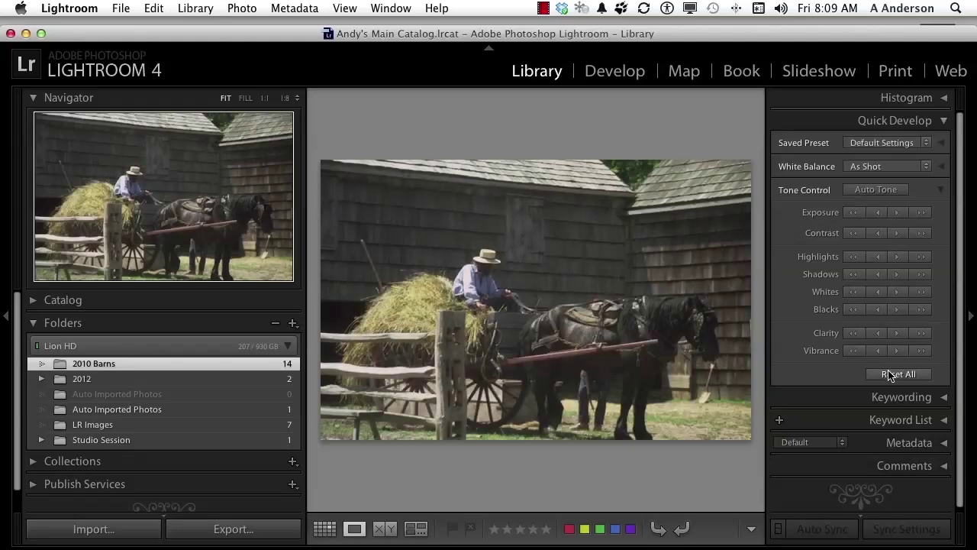